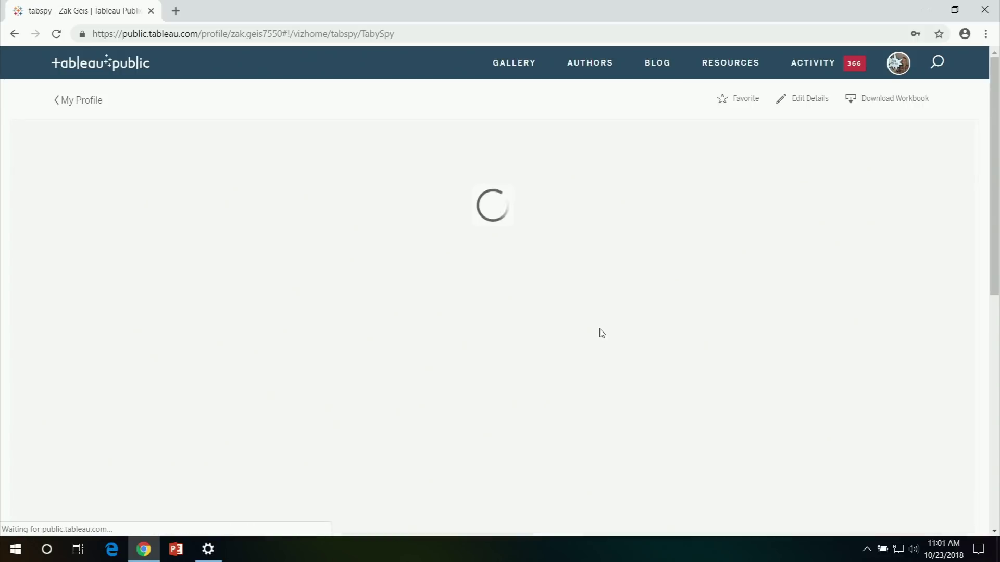
Step: Show the embedded tabSpy dashboard in full screen and set the page zoom to 80% so the whole dashboard fits
scroll(995, 234, down, 5)
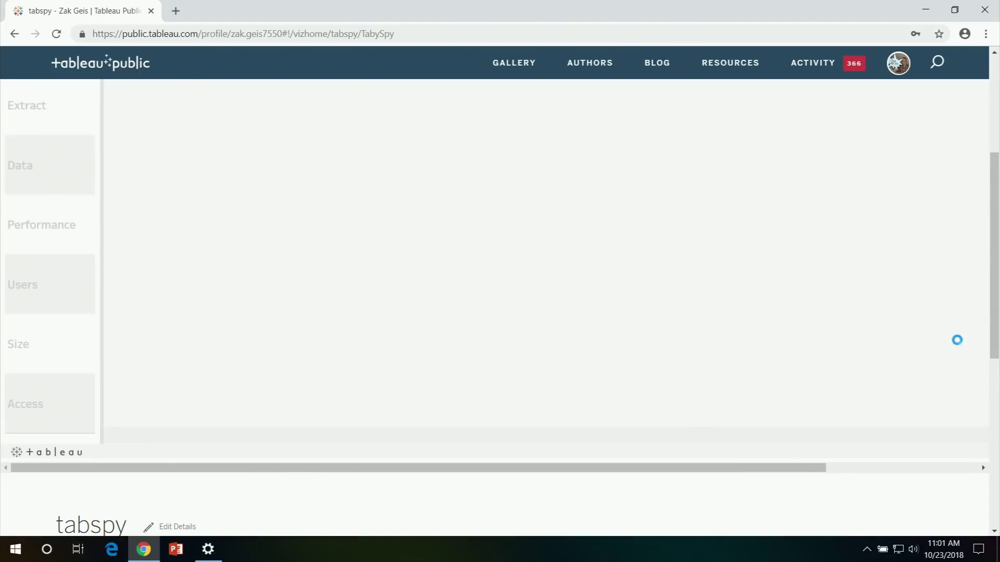
scroll(997, 344, down, 1)
scroll(997, 345, down, 2)
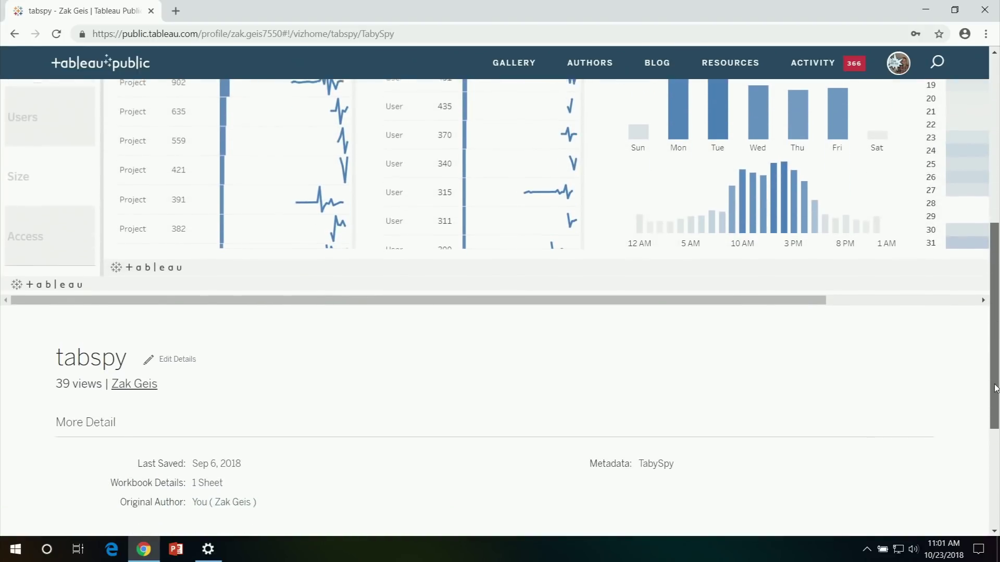
drag(766, 300, 957, 311)
click(973, 283)
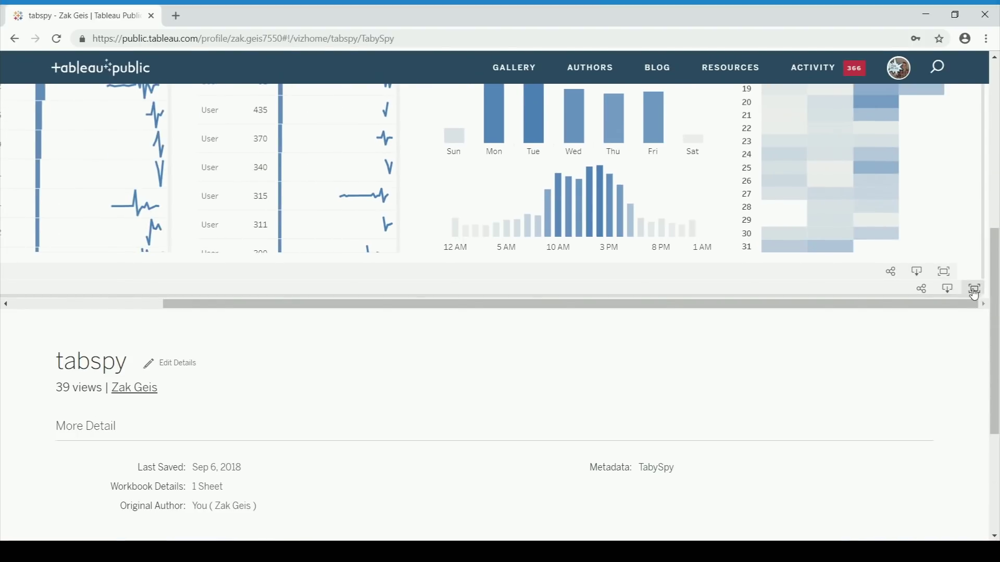
mouse_move(564, 5)
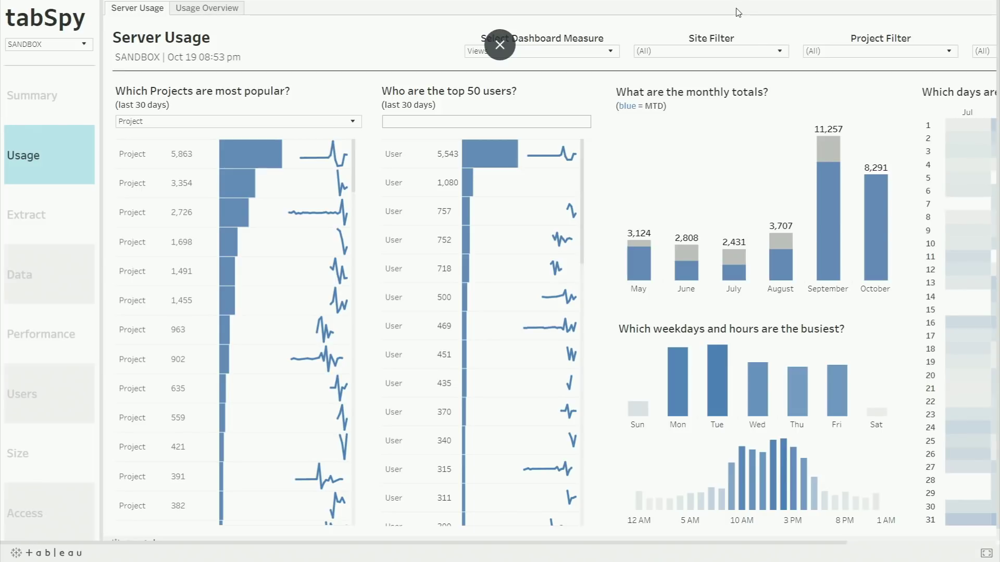
key(Escape)
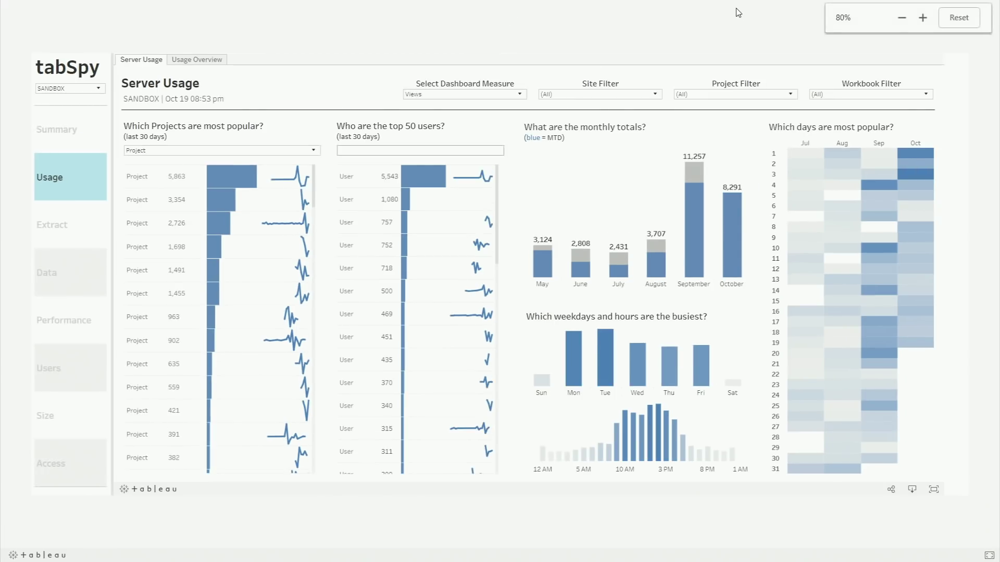
key(ctrl+plus)
key(ctrl+minus)
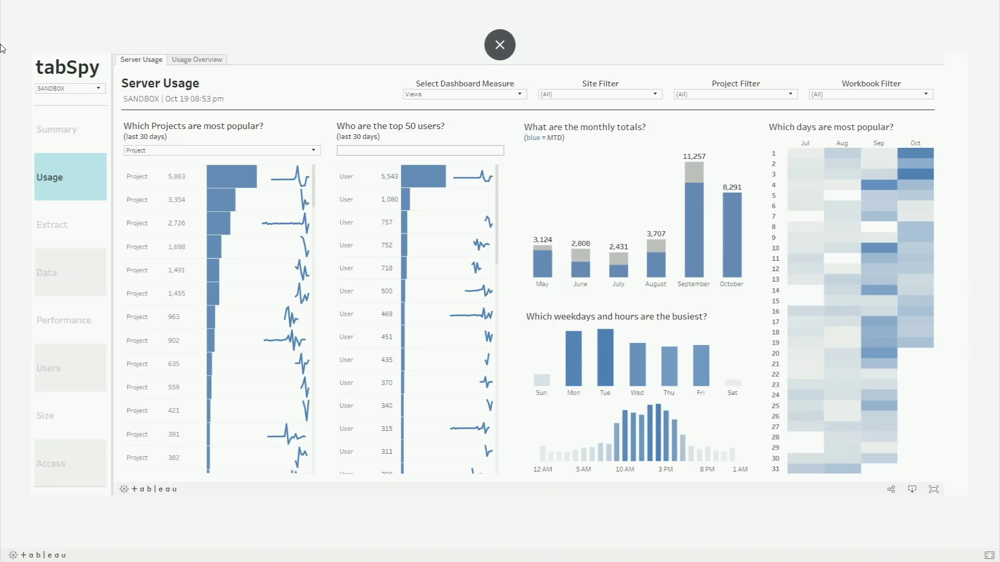
click(81, 90)
click(82, 90)
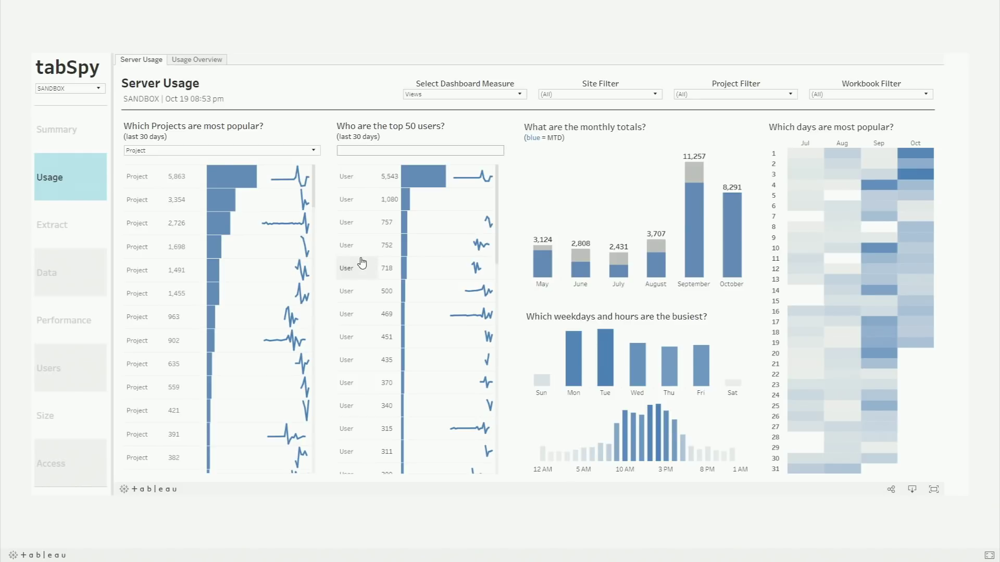
Step: Filter the Server Usage dashboard by the most popular project, examine its monthly and weekday usage, and clear the filter
click(141, 176)
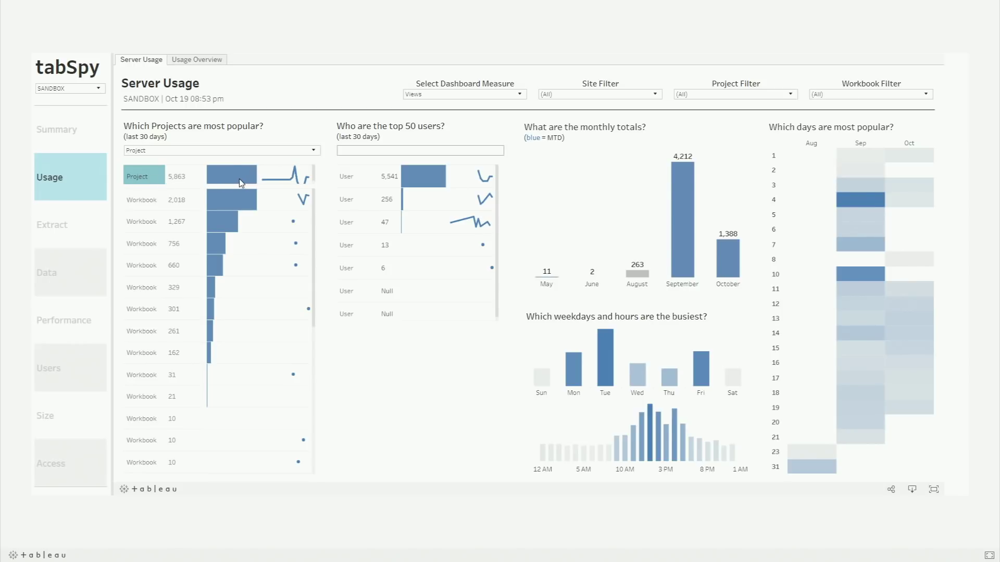
mouse_move(284, 180)
mouse_move(718, 246)
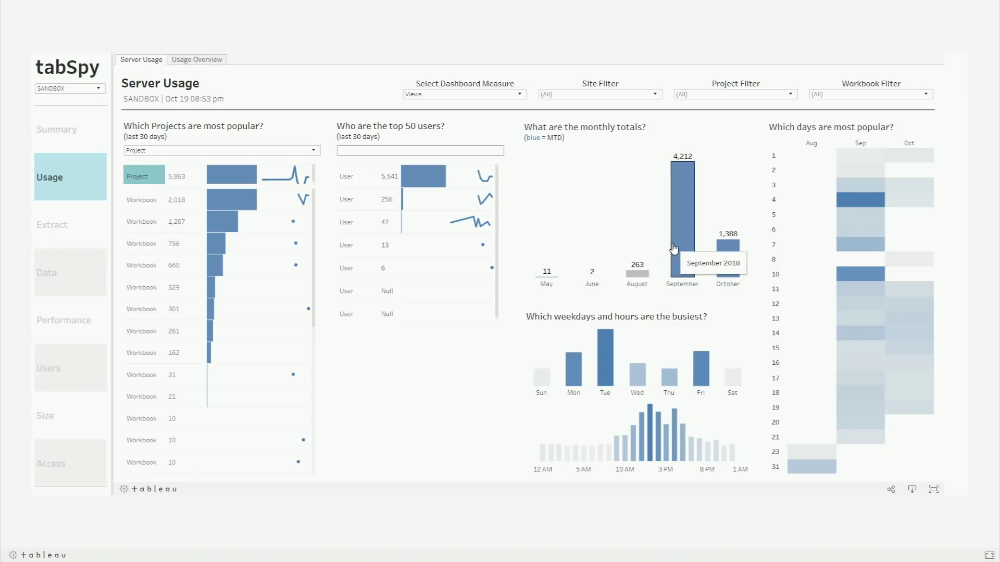
mouse_move(563, 375)
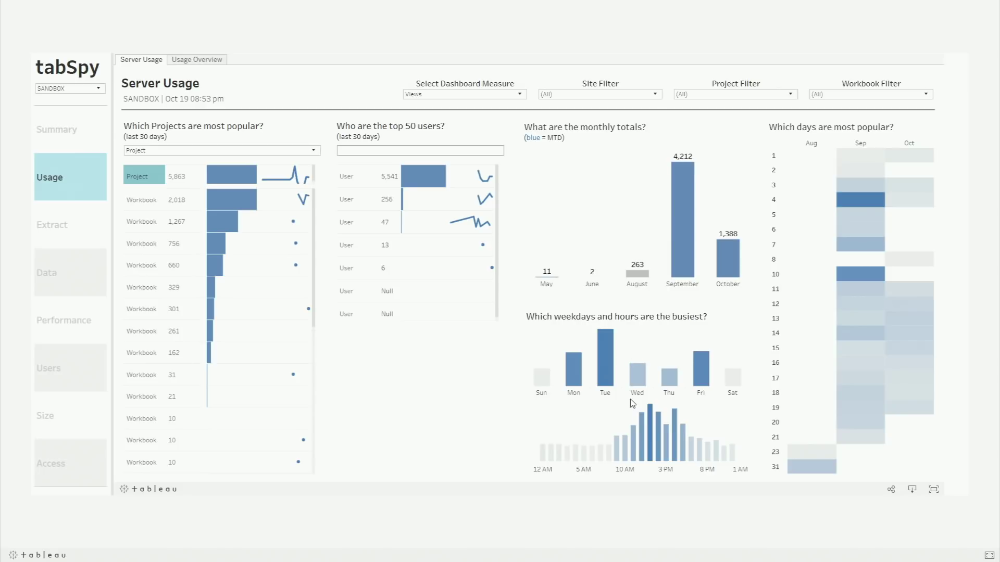
click(137, 177)
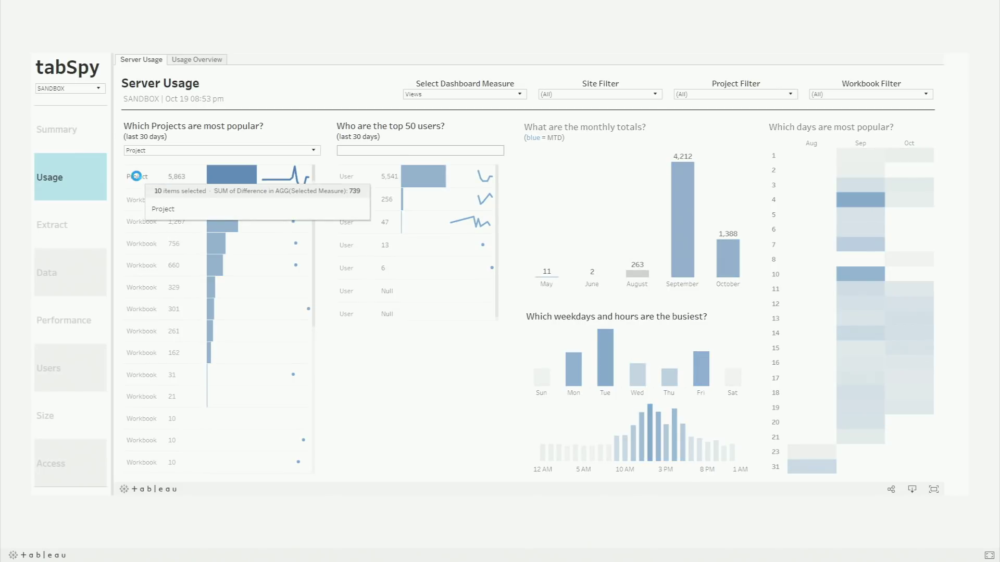
click(137, 176)
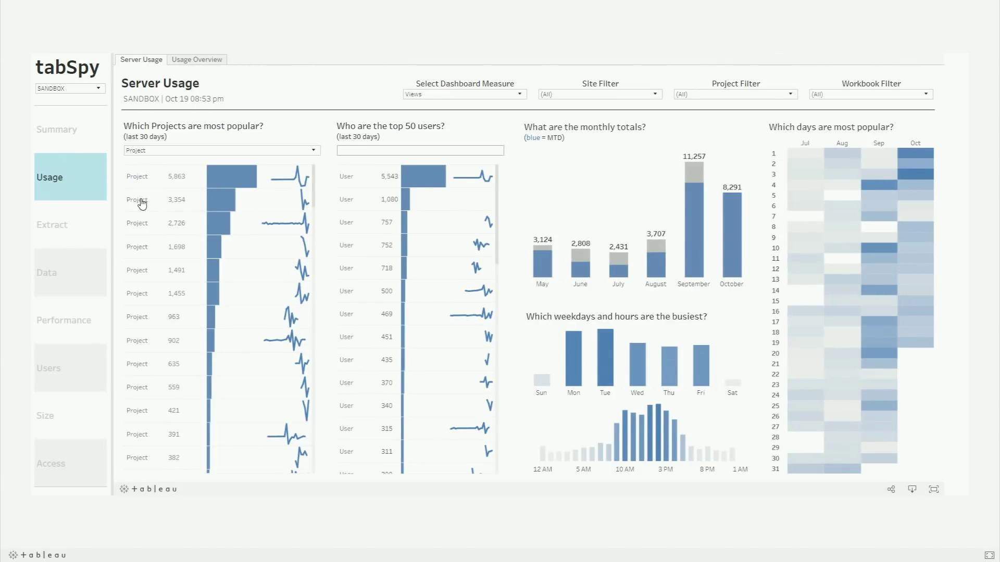
Step: Filter the Server Usage dashboard by the second and third most popular projects in turn, clearing each selection
click(141, 200)
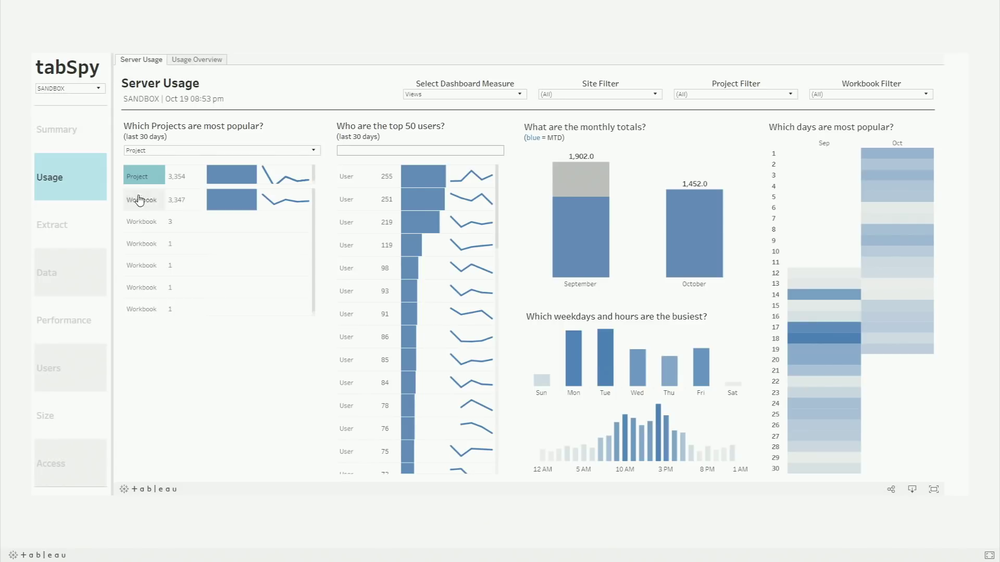
click(139, 179)
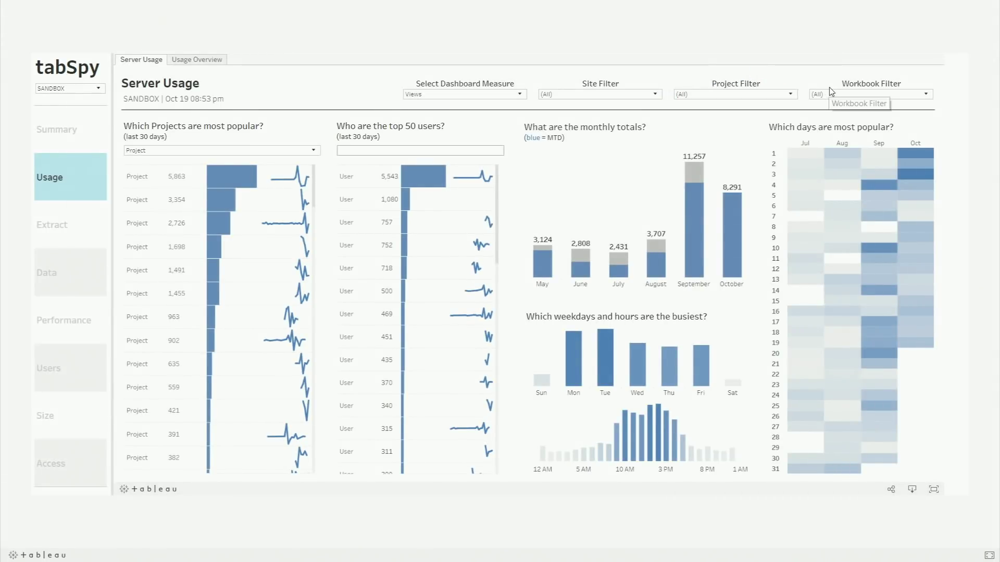
click(139, 225)
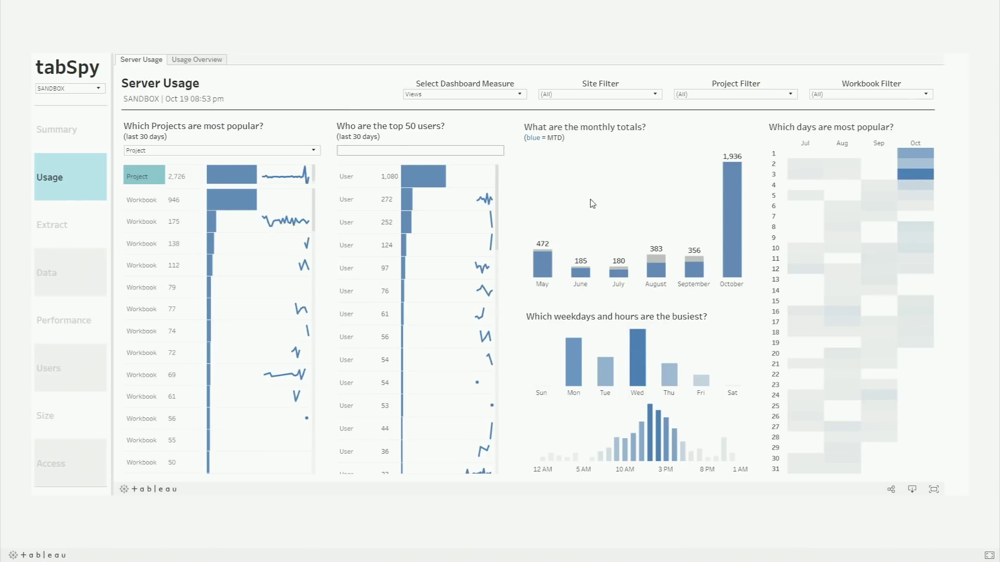
click(131, 177)
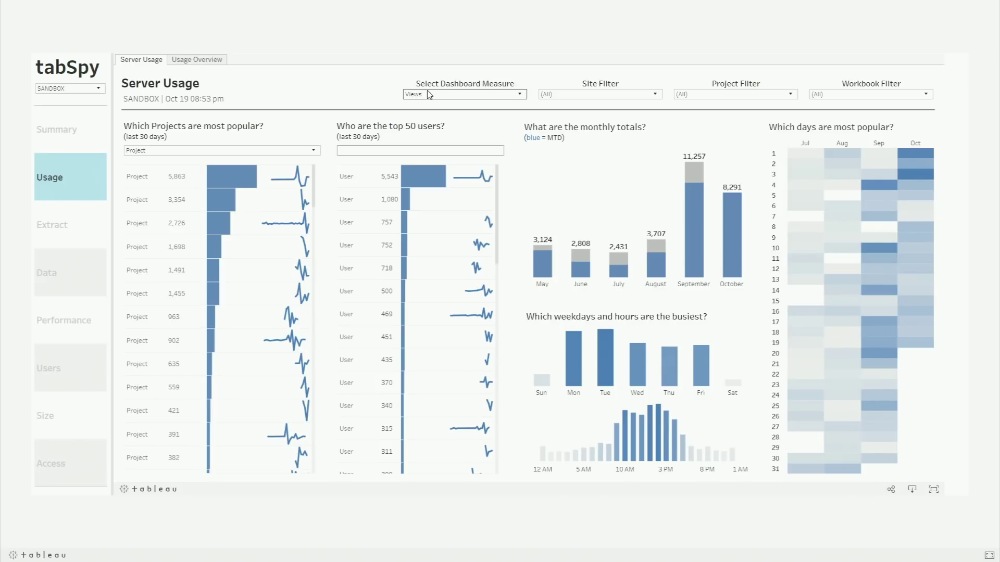
Step: Switch the Server Usage measure to Users and on to Concurrent Users, and open the Usage Overview dashboard
click(427, 95)
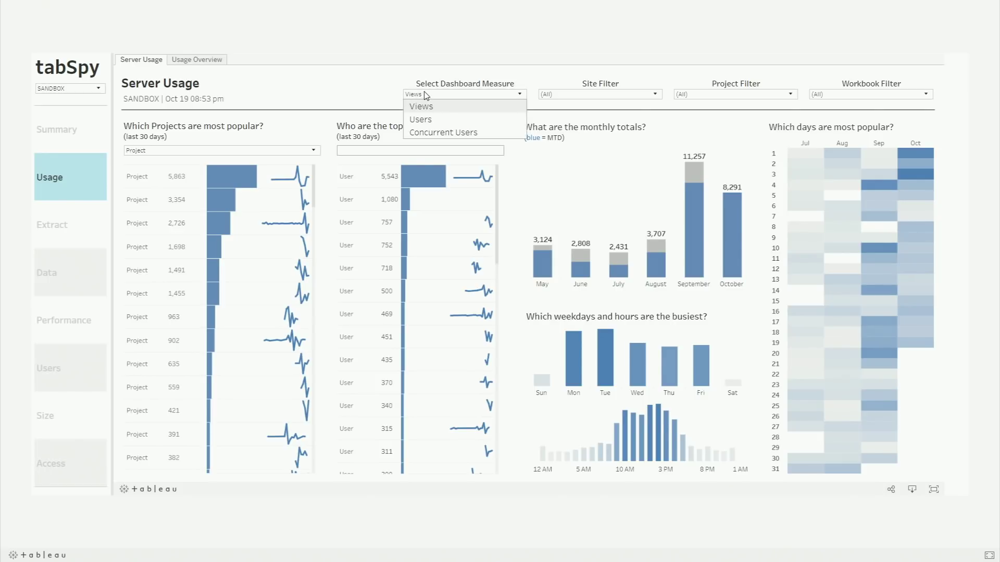
click(428, 120)
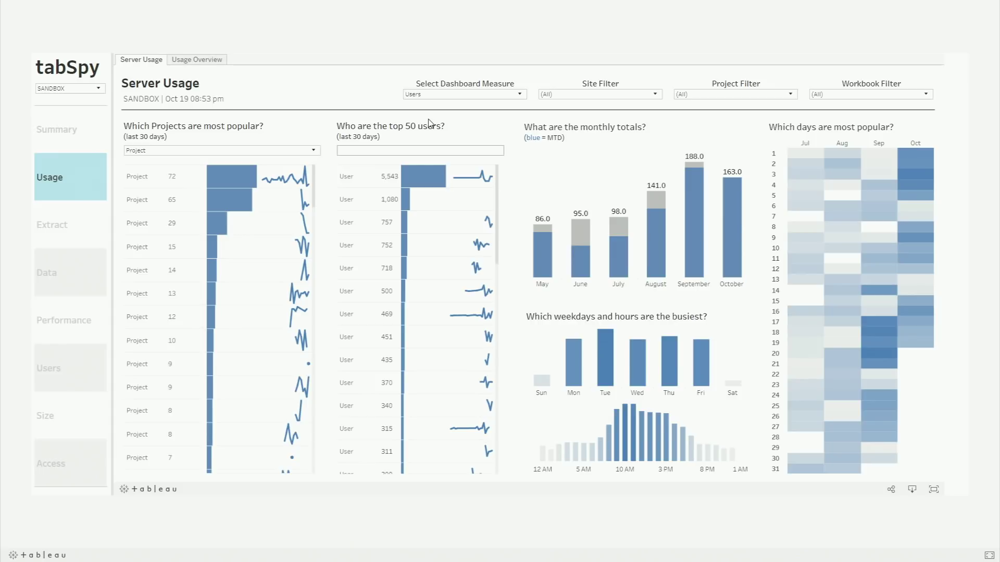
click(488, 94)
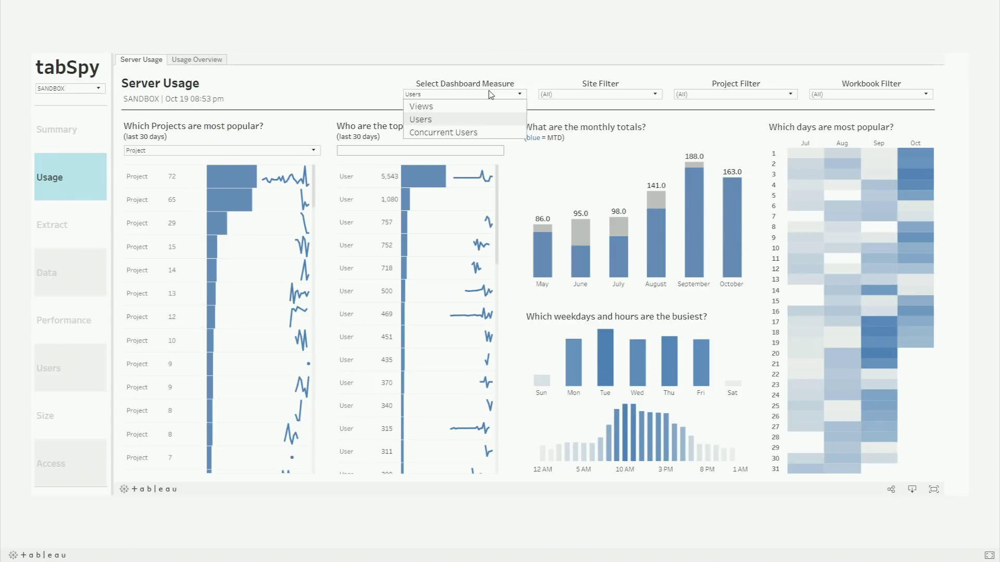
click(451, 132)
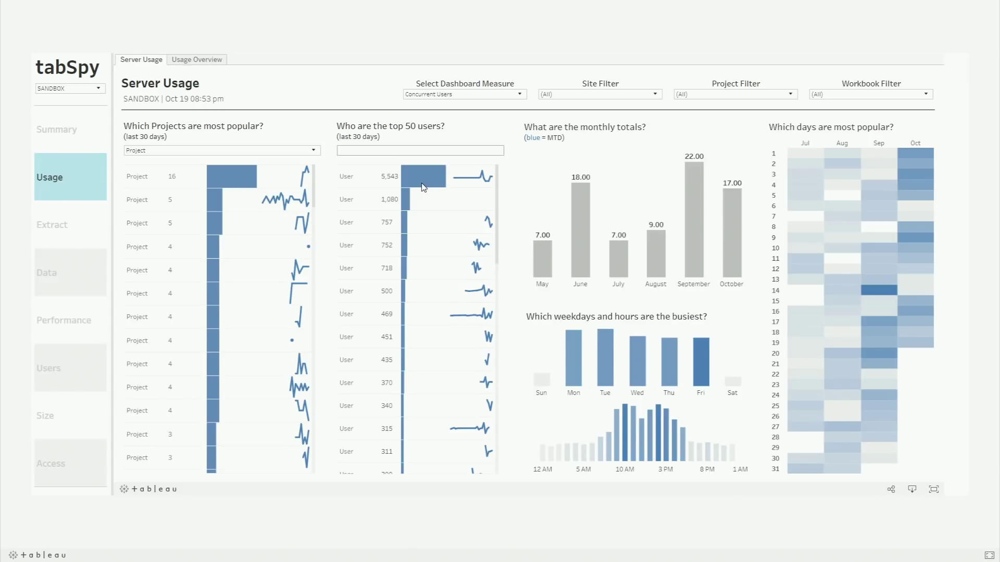
click(192, 61)
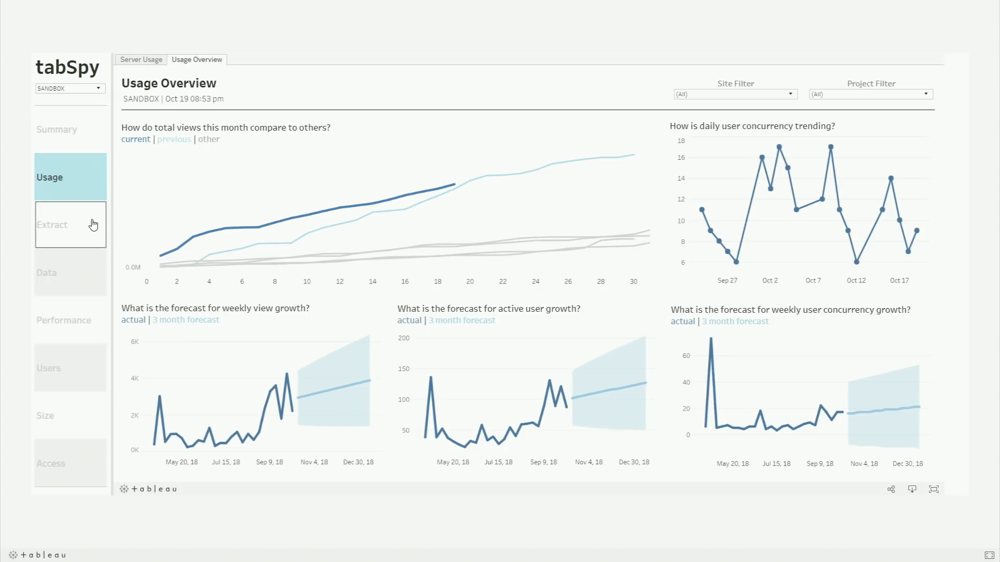
Step: On the Performance Analysis dashboard, filter by each of the three slowest projects in turn and switch the dashboard view chart to Bucket
click(78, 325)
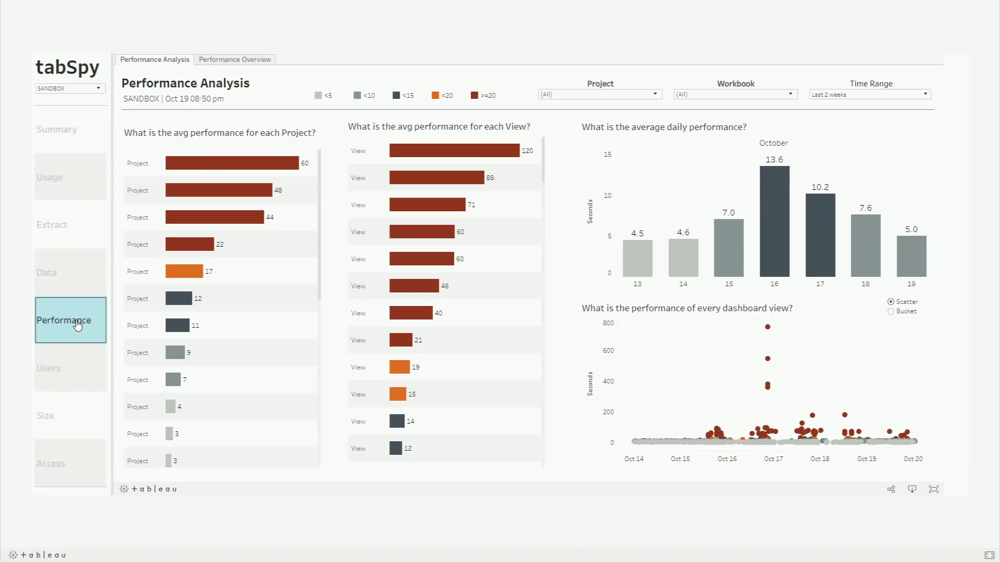
click(210, 166)
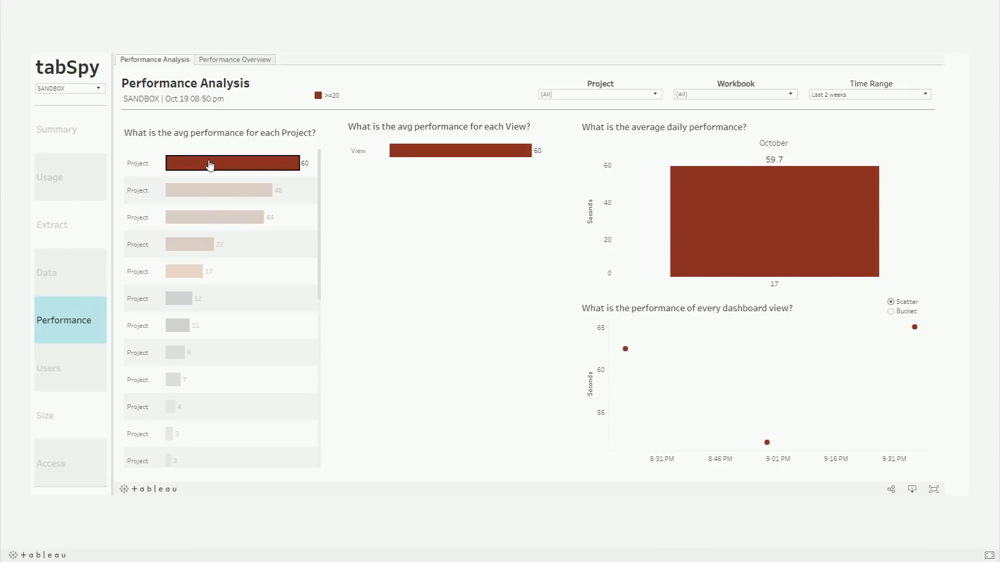
click(248, 189)
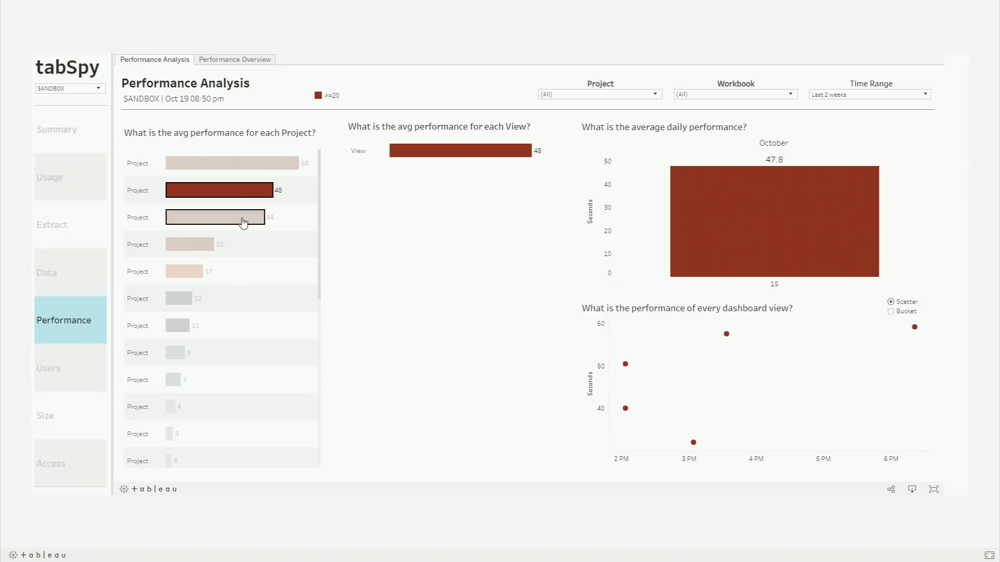
click(242, 218)
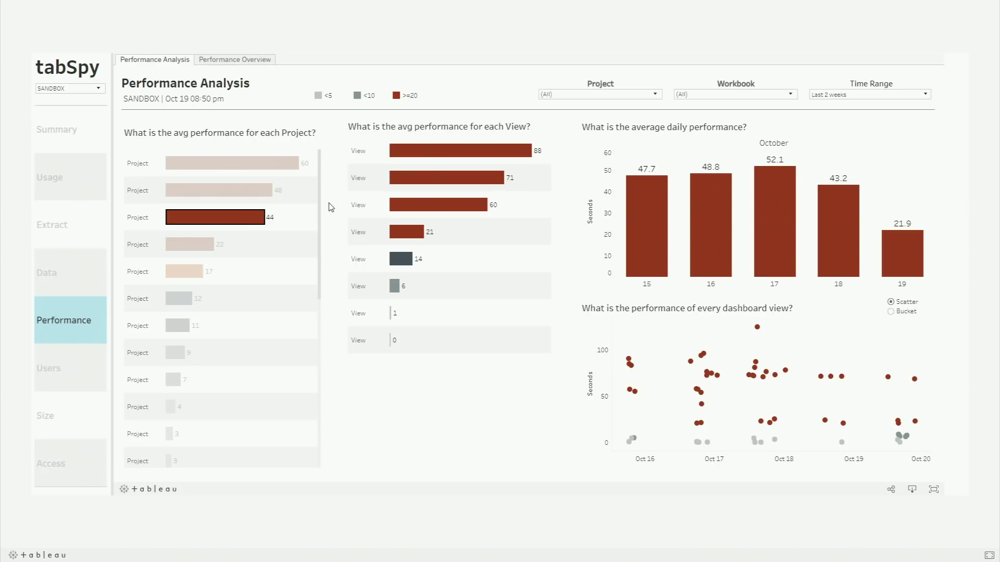
click(891, 312)
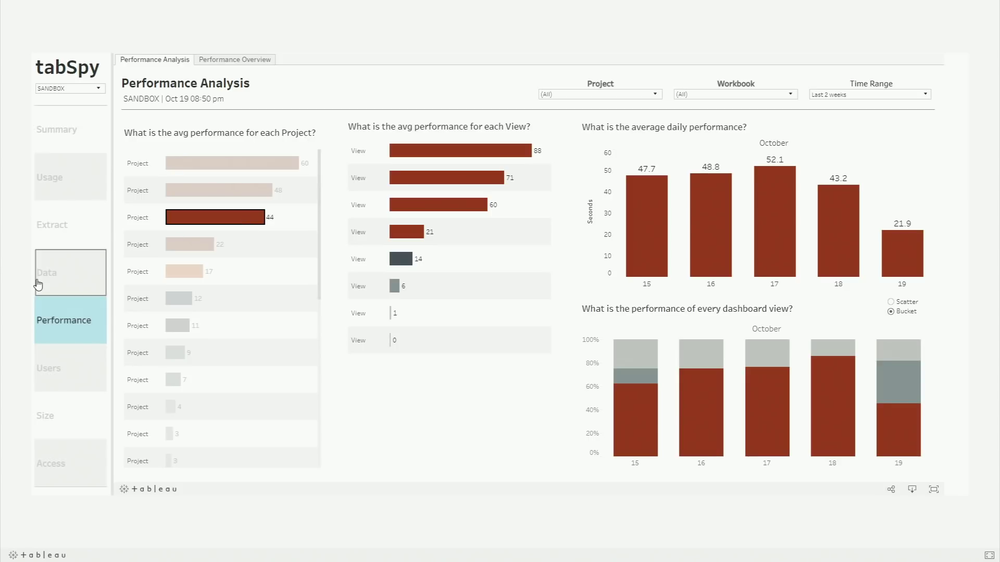
Step: On the Extract Failure Summary dashboard, filter by the Default project and set Include Historical Errors to Yes
click(69, 233)
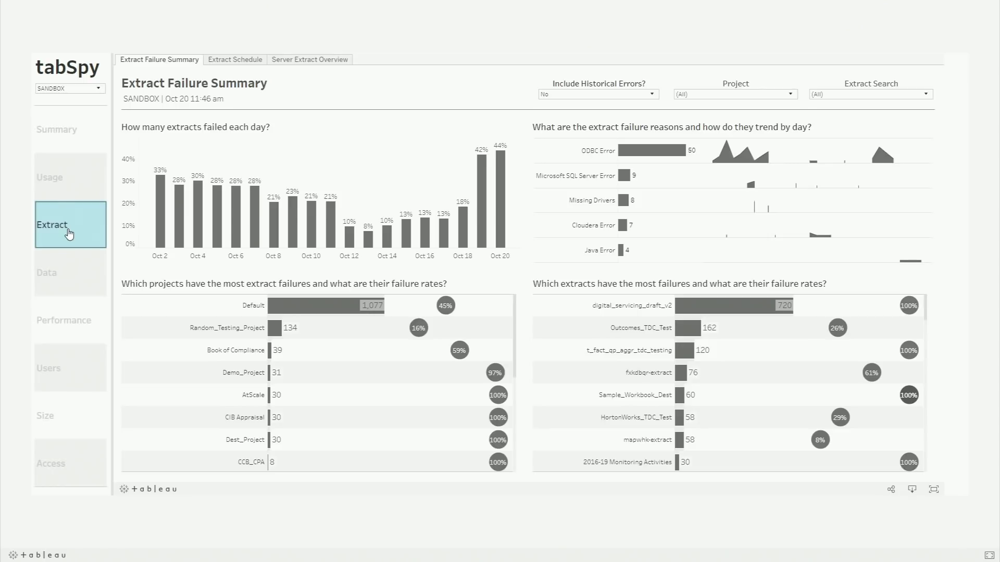
click(241, 309)
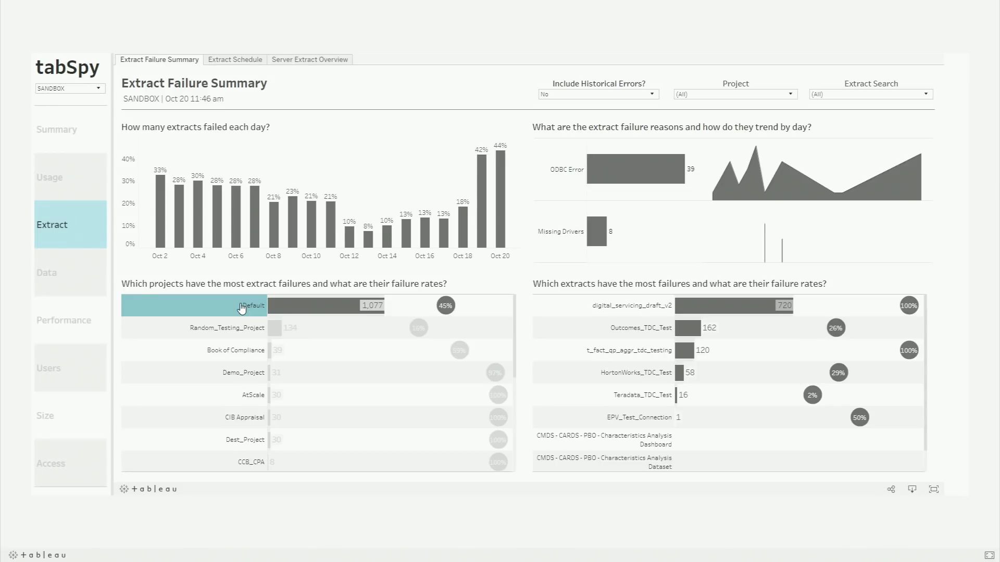
click(625, 96)
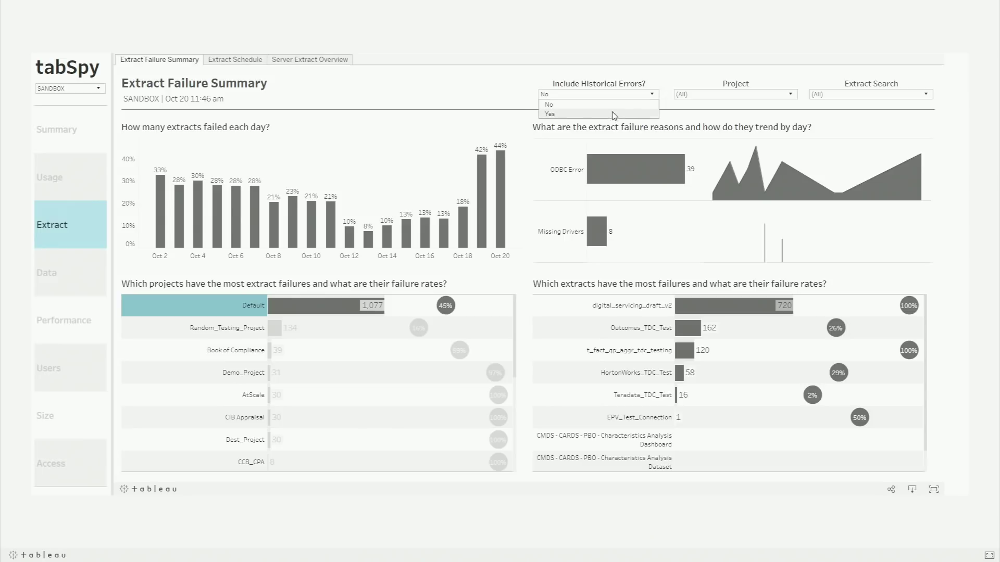
click(612, 112)
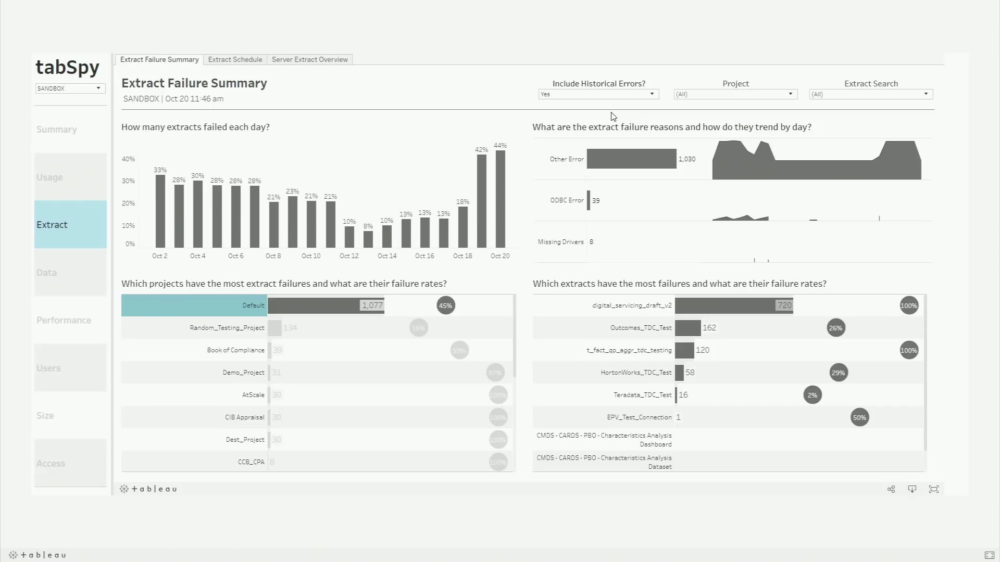
mouse_move(623, 157)
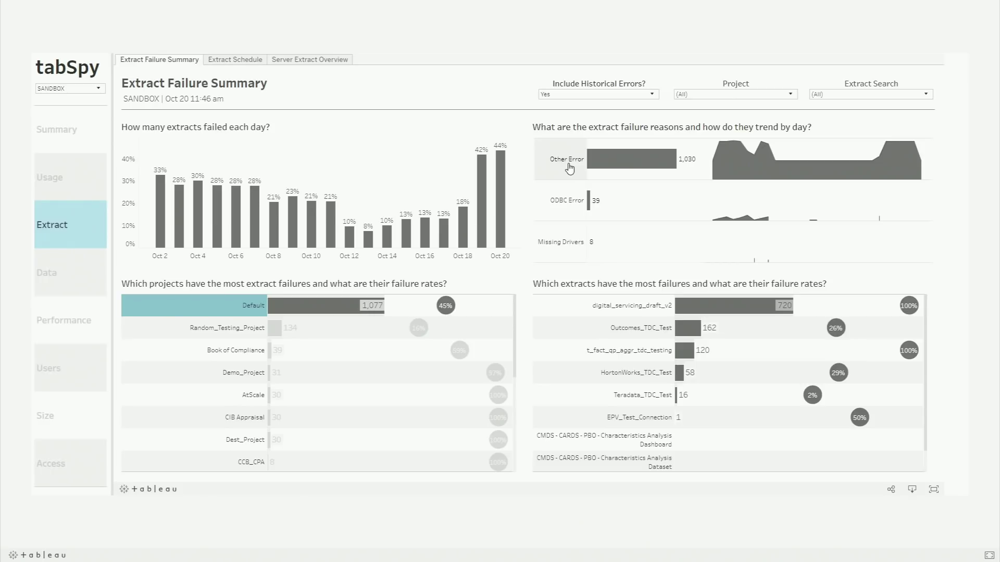
Step: Open the Extract Schedule, view the history of the Resiliancy Almanac HR job that ran around 12 PM, and clear the selection
click(251, 67)
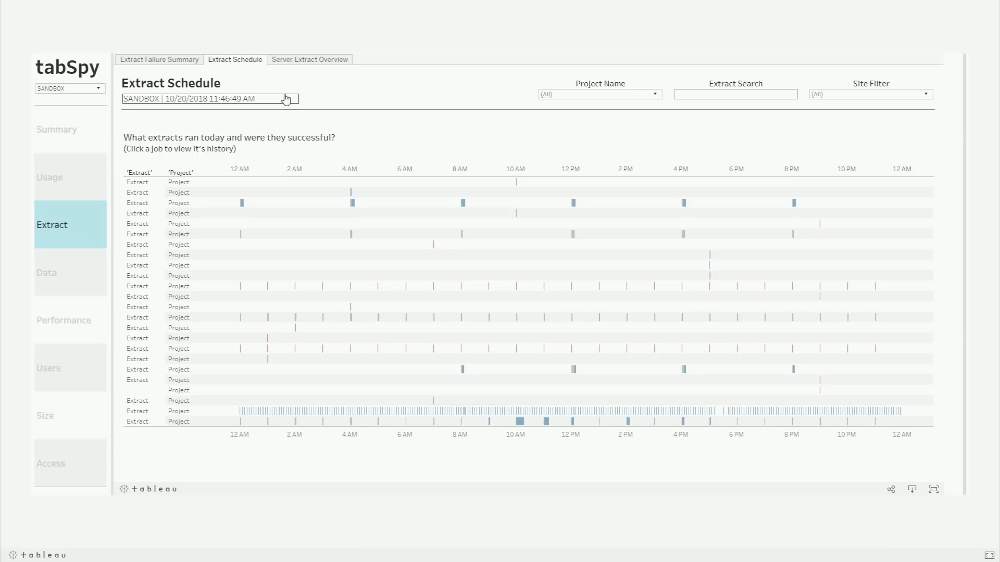
mouse_move(573, 370)
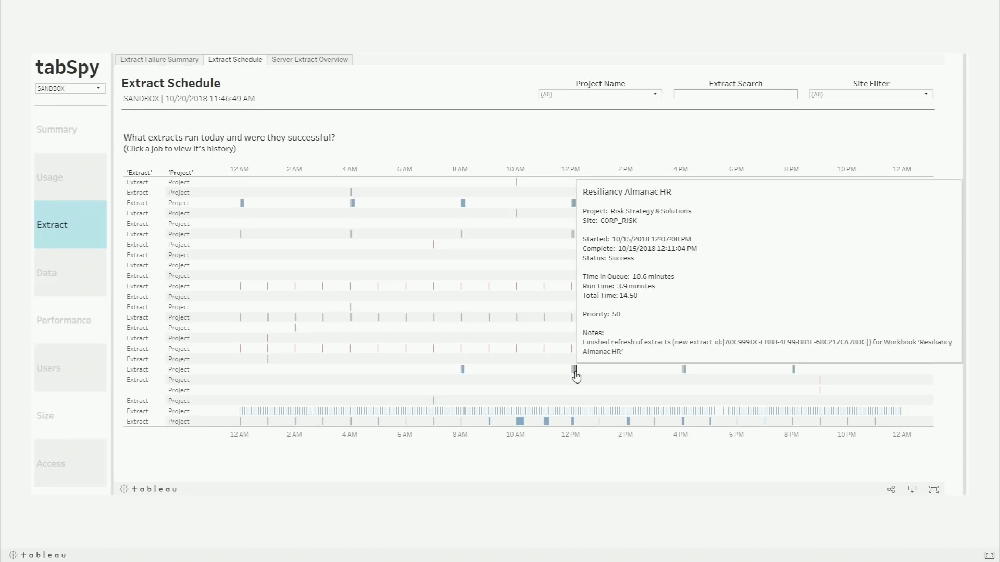
click(575, 369)
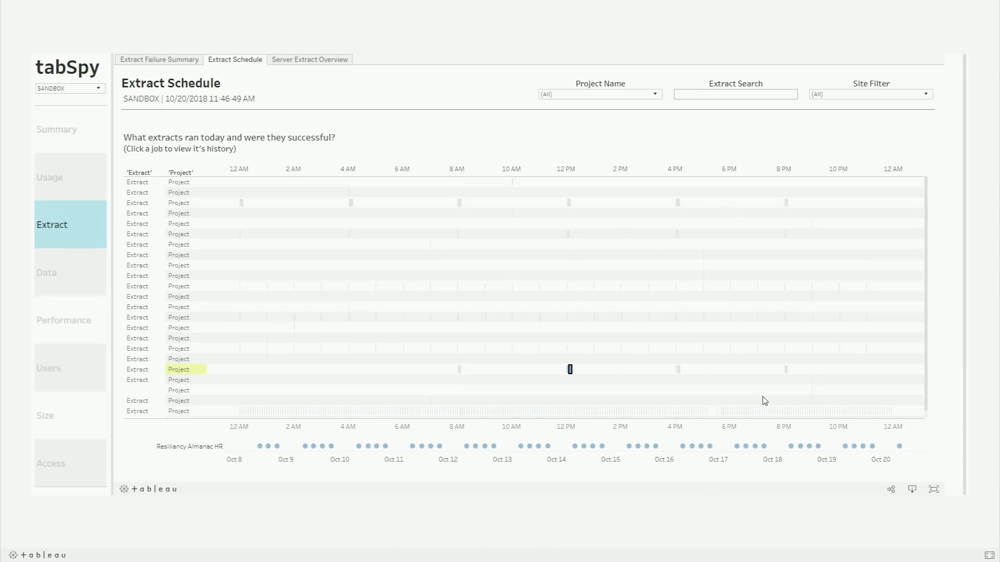
mouse_move(900, 454)
click(555, 370)
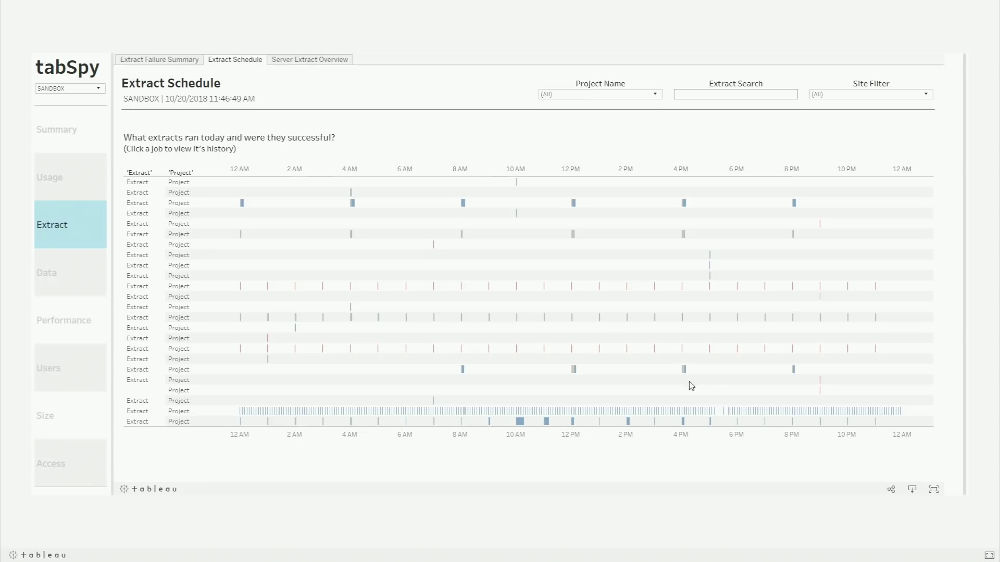
Step: View the history of the Outcomes_TDC_Test job that ran around 7 PM and examine its individual run details from late September to mid-October
click(764, 349)
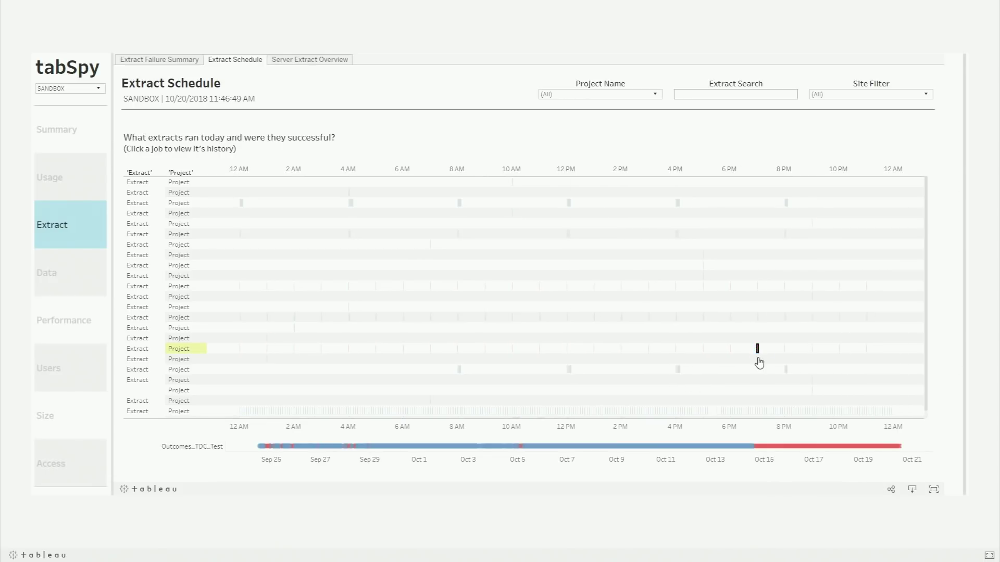
mouse_move(260, 447)
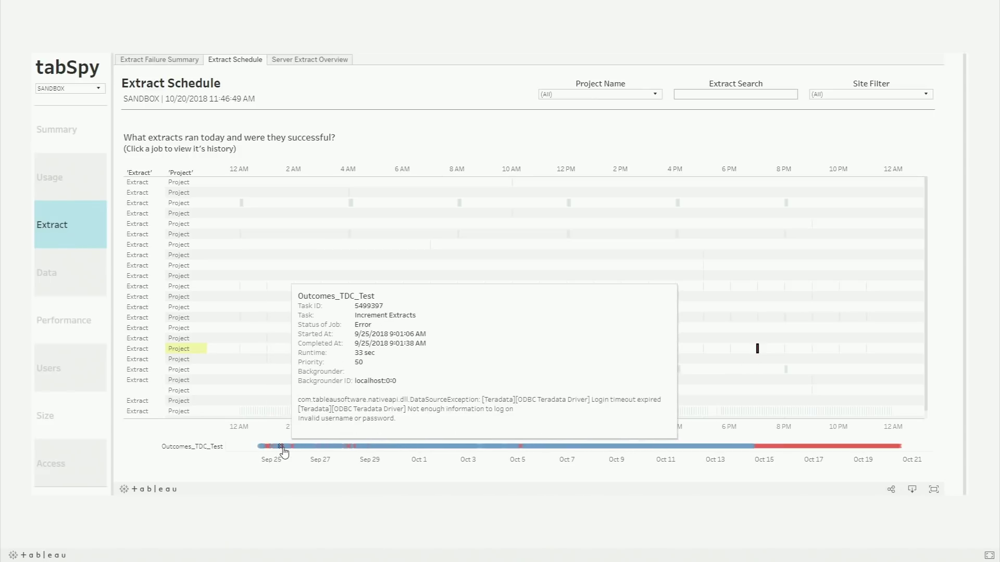
mouse_move(291, 447)
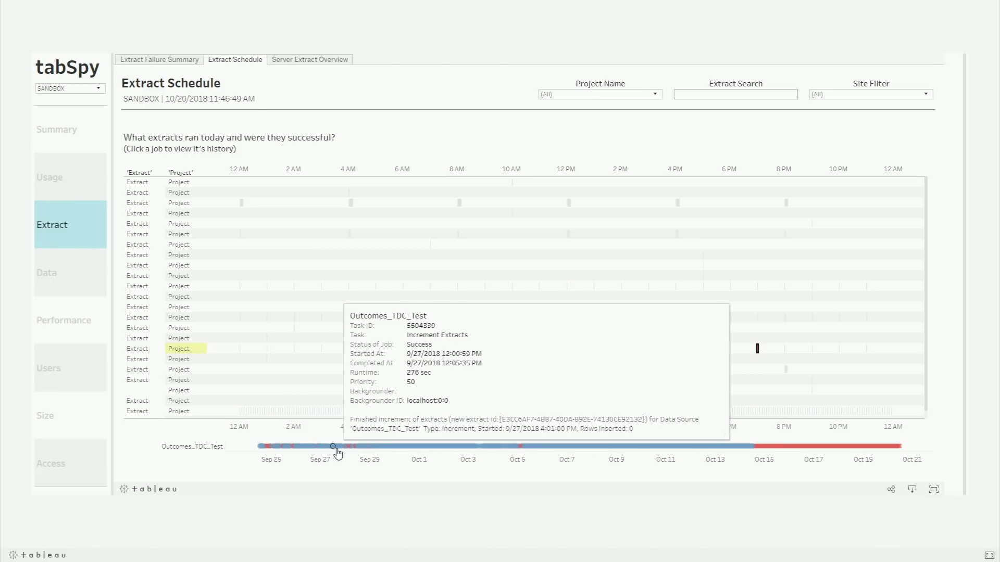
mouse_move(416, 453)
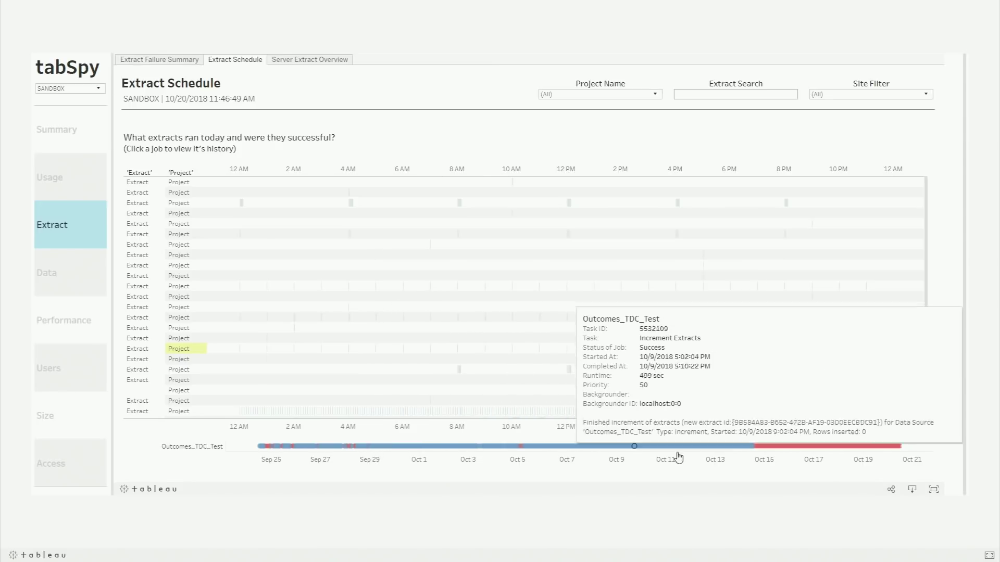
mouse_move(783, 451)
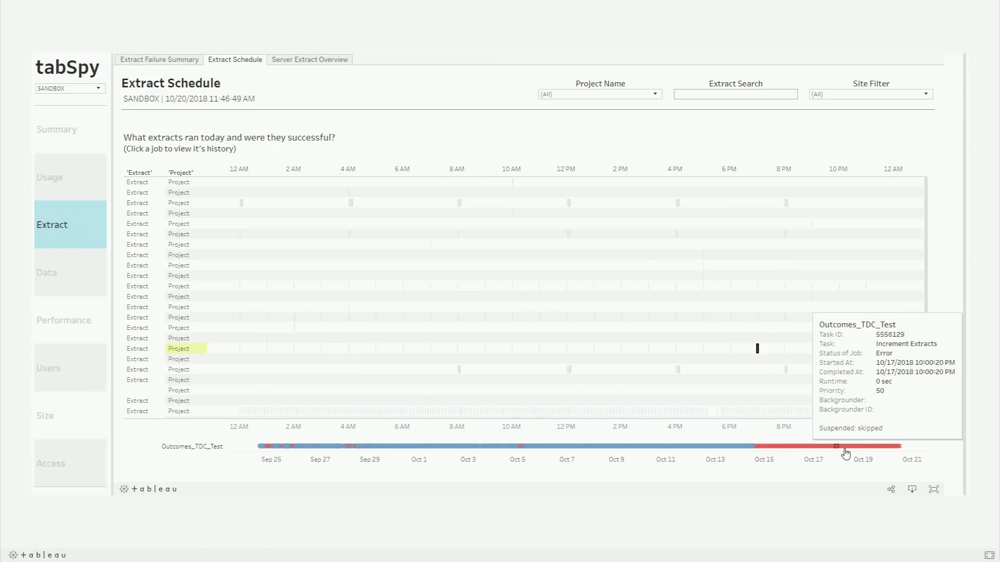
mouse_move(855, 455)
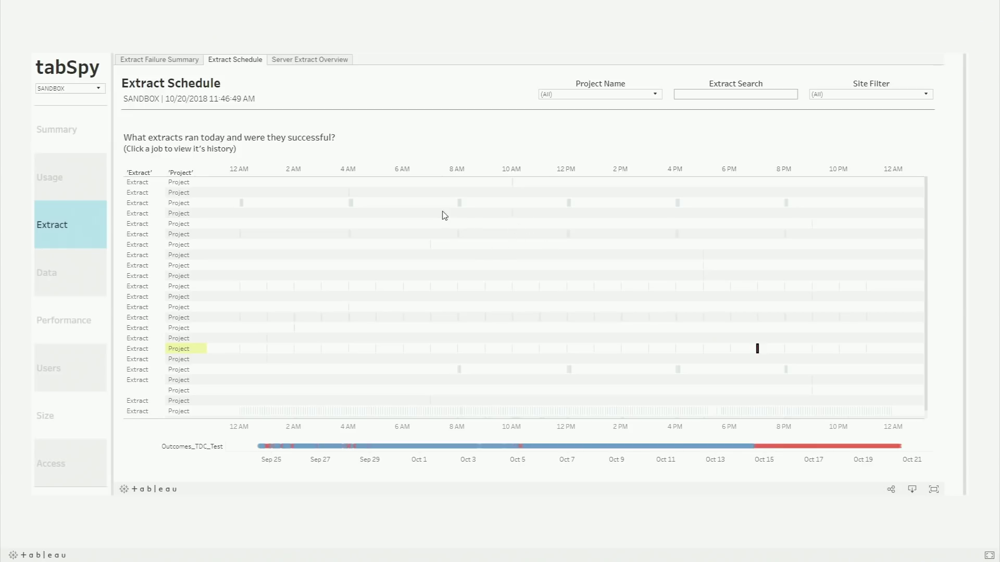
Step: Open the Server Extract Overview and examine the hourly heatmaps for unique extracts, run times and wait times over the last three weeks
click(326, 60)
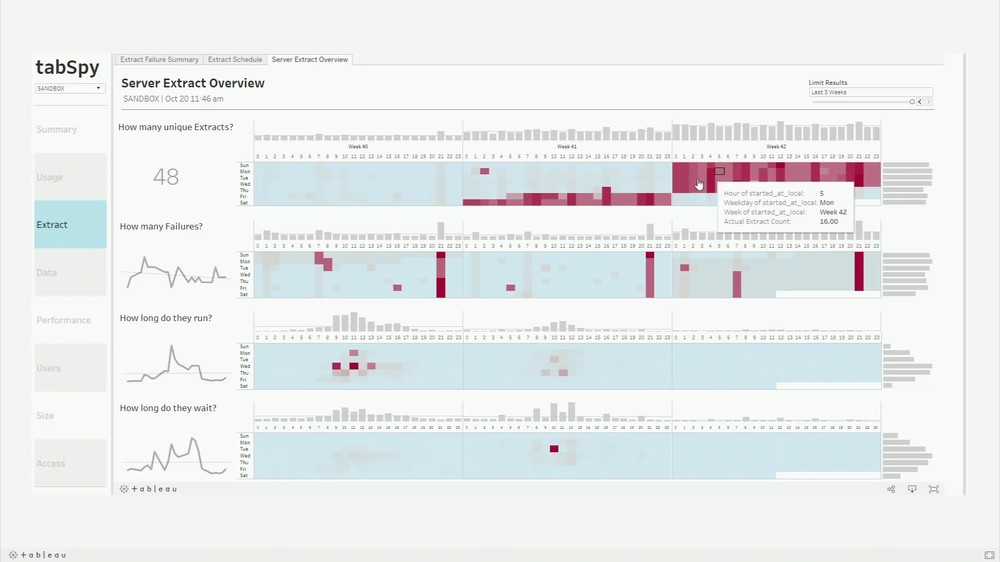
mouse_move(553, 207)
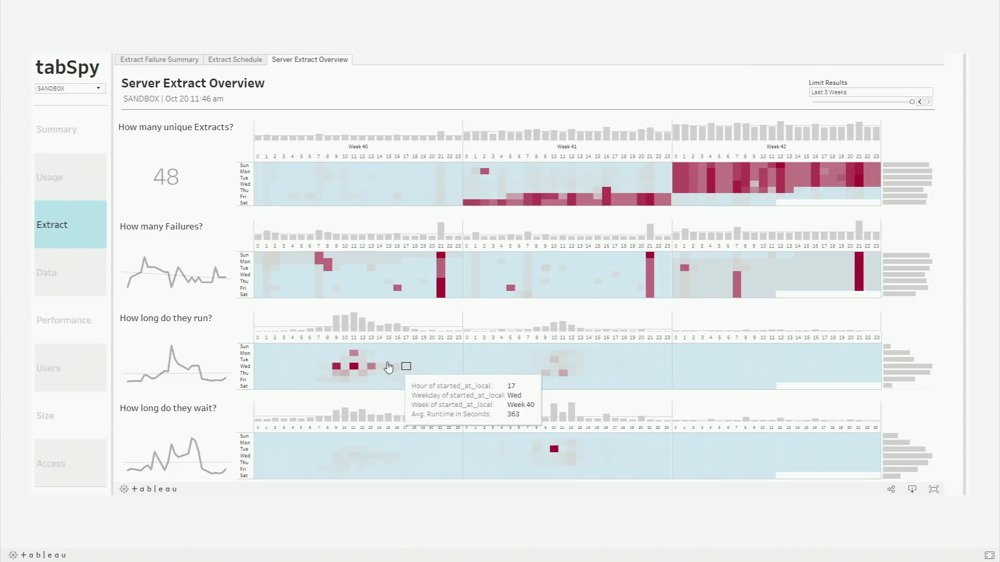
mouse_move(555, 451)
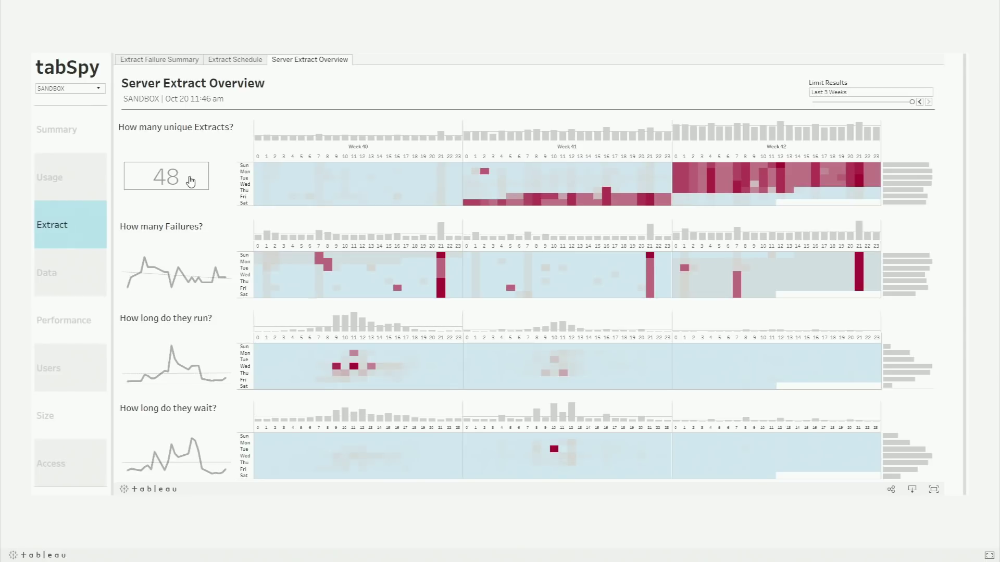
Step: Review the Data Connections dashboard and the Users section's Access Analysis, examining which projects have active users
click(87, 279)
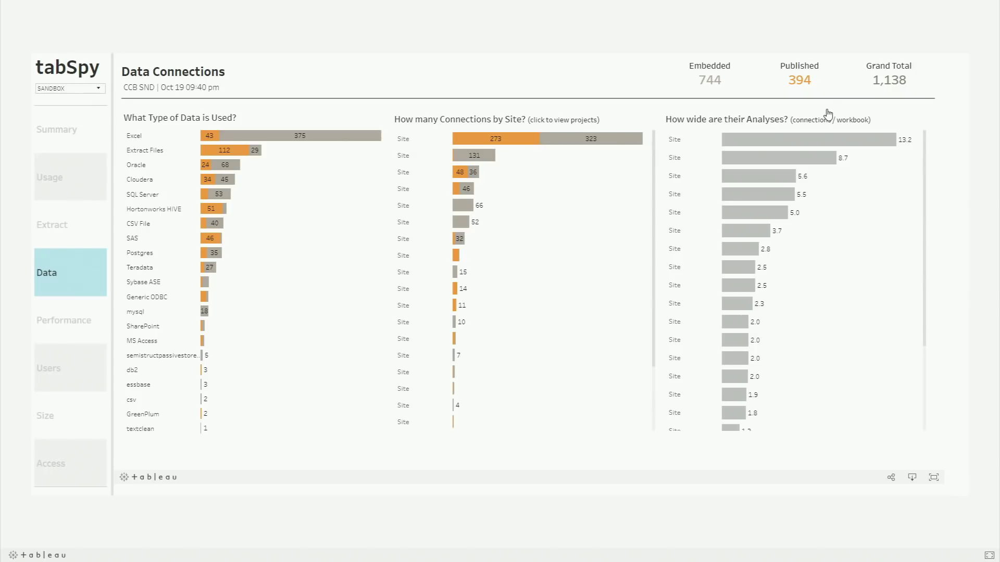
click(97, 359)
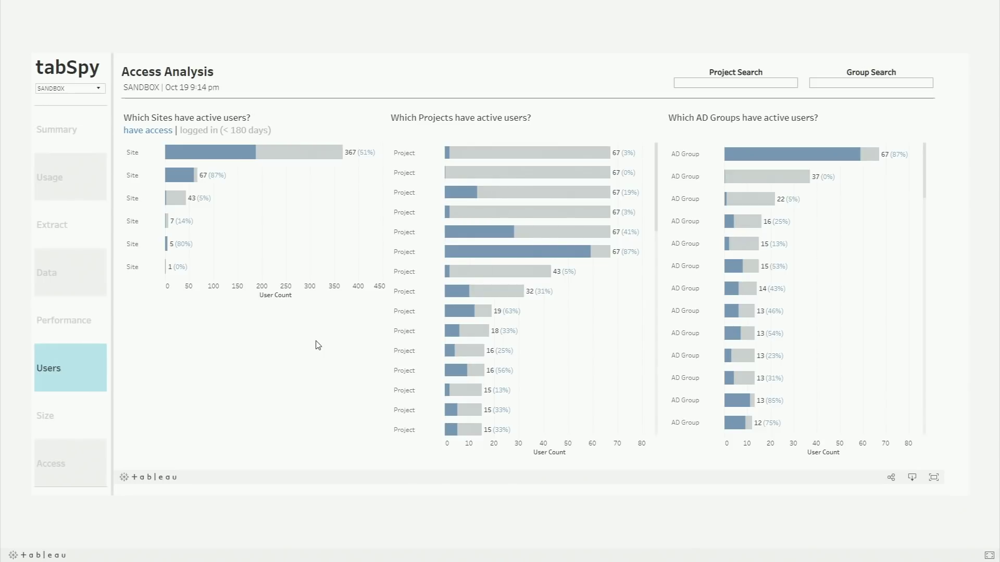
mouse_move(603, 154)
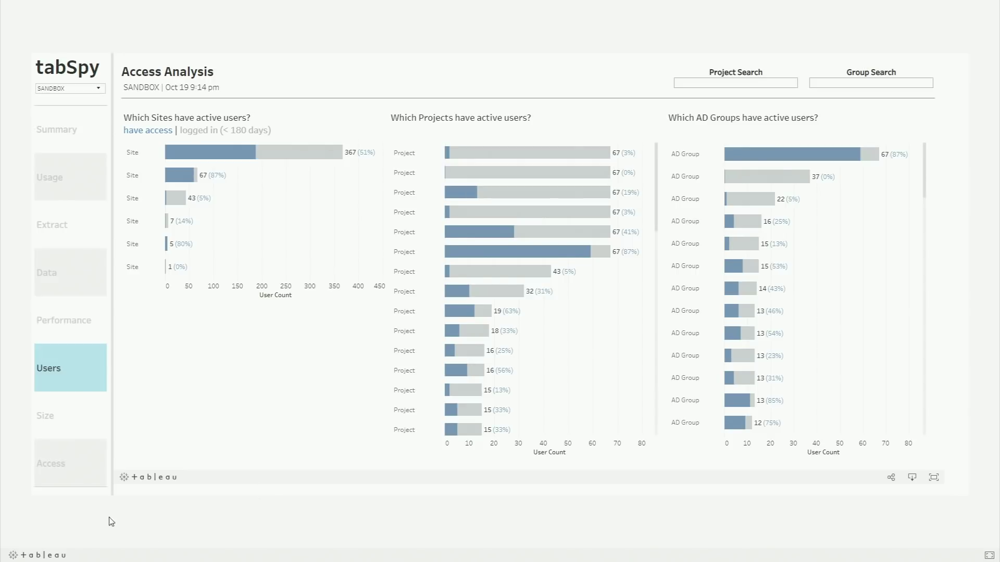
Step: Review the Sizing Dashboard and the Access Lookup, and return to the Summary section
click(82, 428)
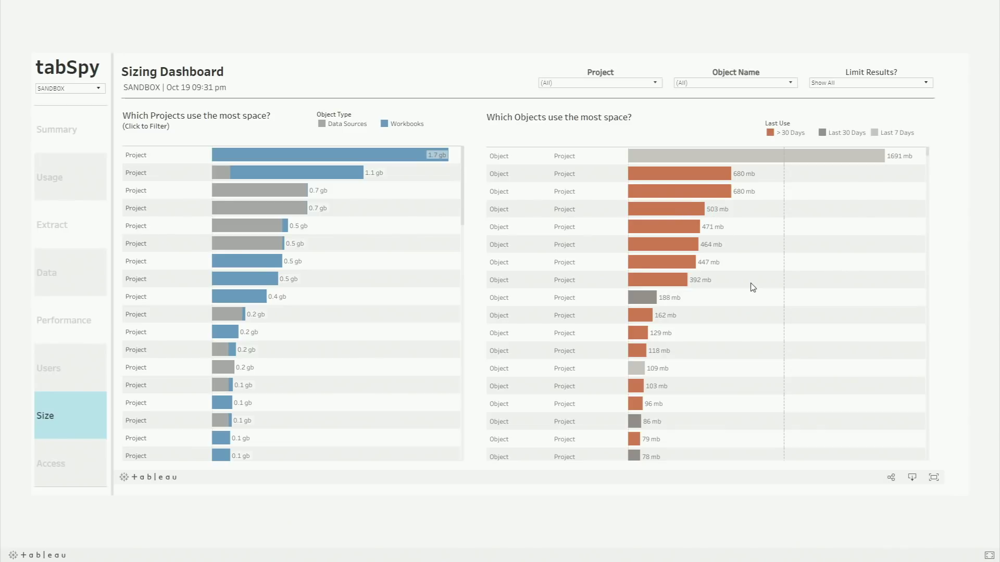
click(78, 476)
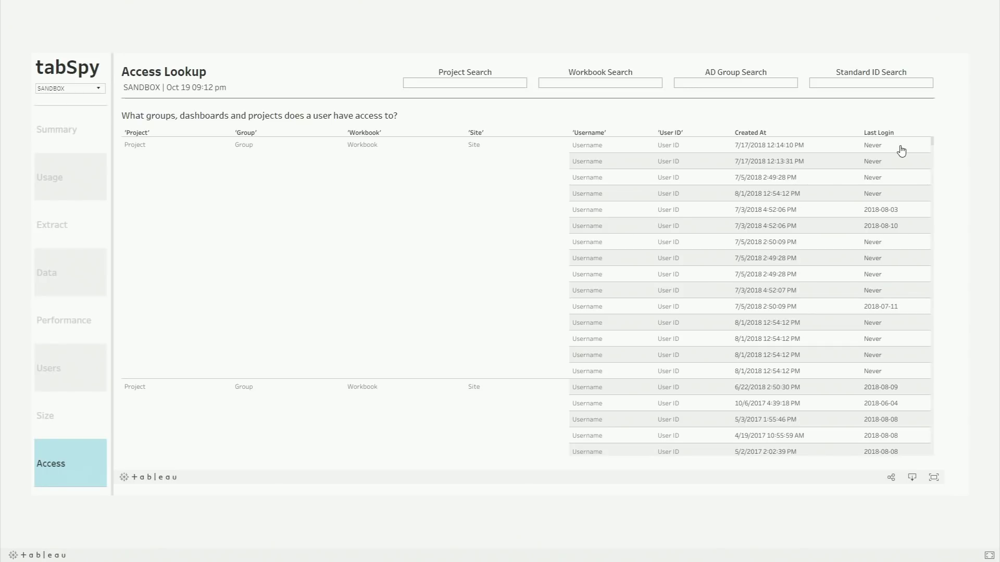
click(77, 135)
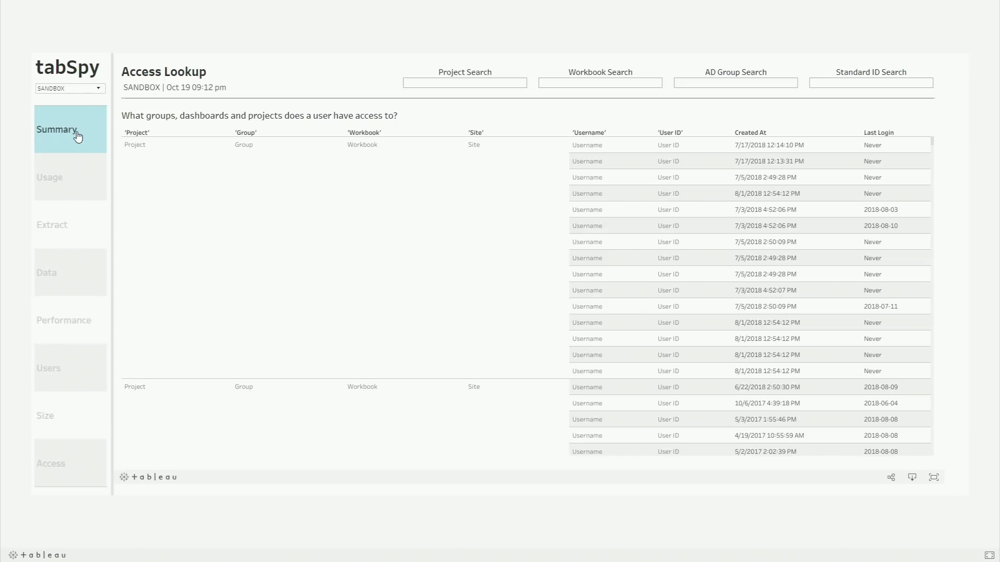